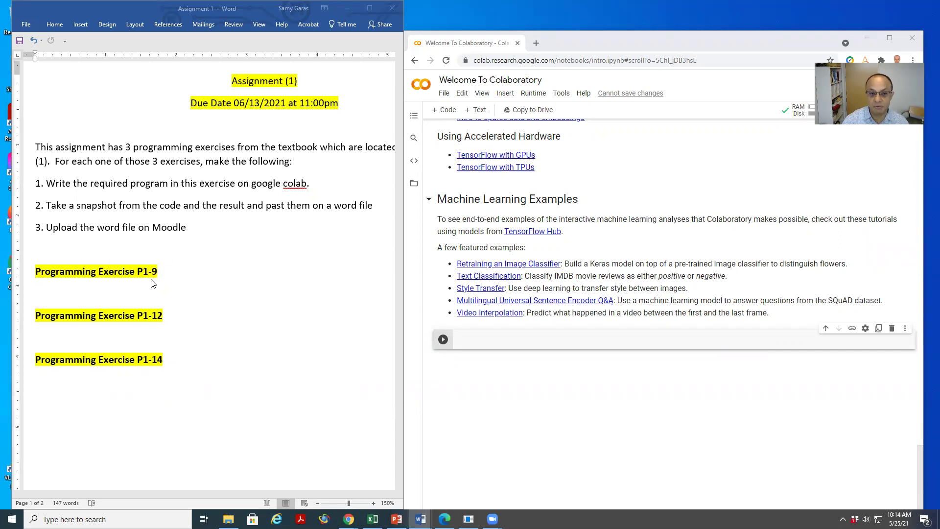
scroll(152, 283, down, 3)
scroll(152, 283, down, 3)
scroll(152, 283, down, 3)
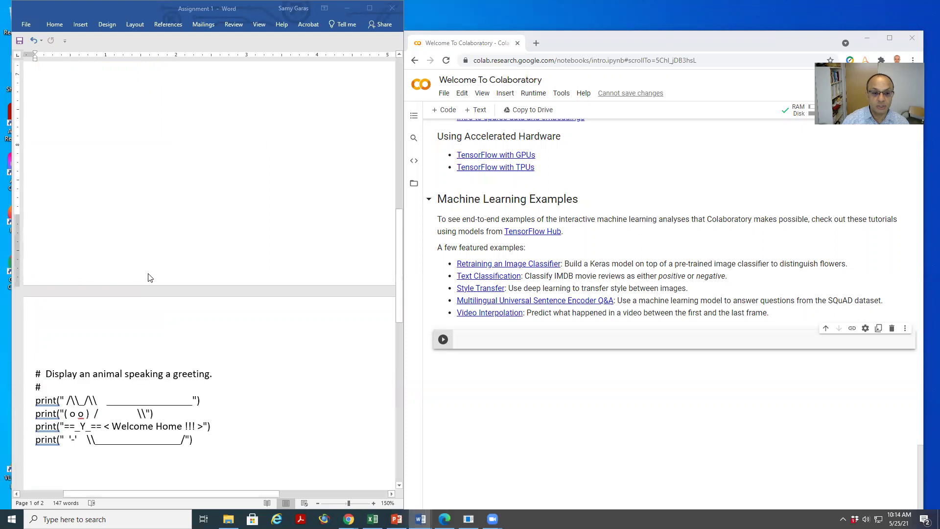
scroll(150, 277, down, 3)
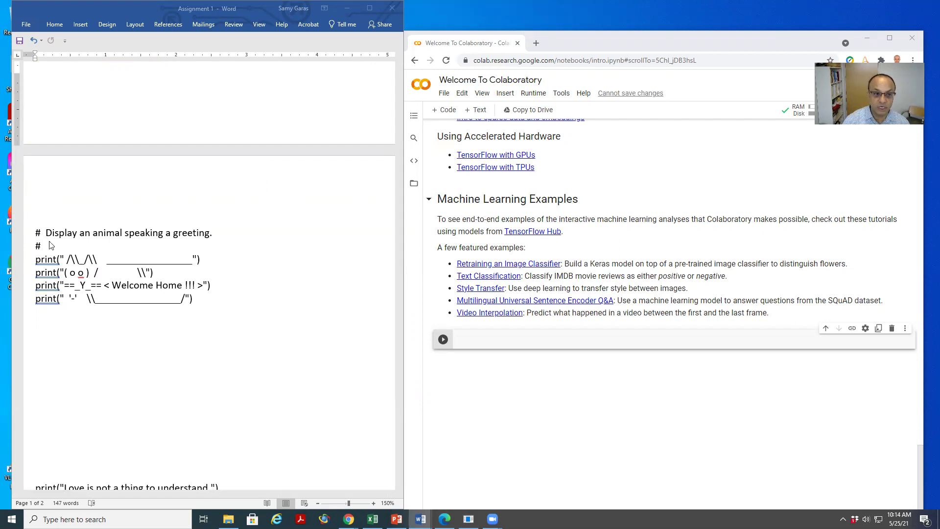
Step: Select the six animal-greeting code lines (a comment and four prints) on page two
click(158, 298)
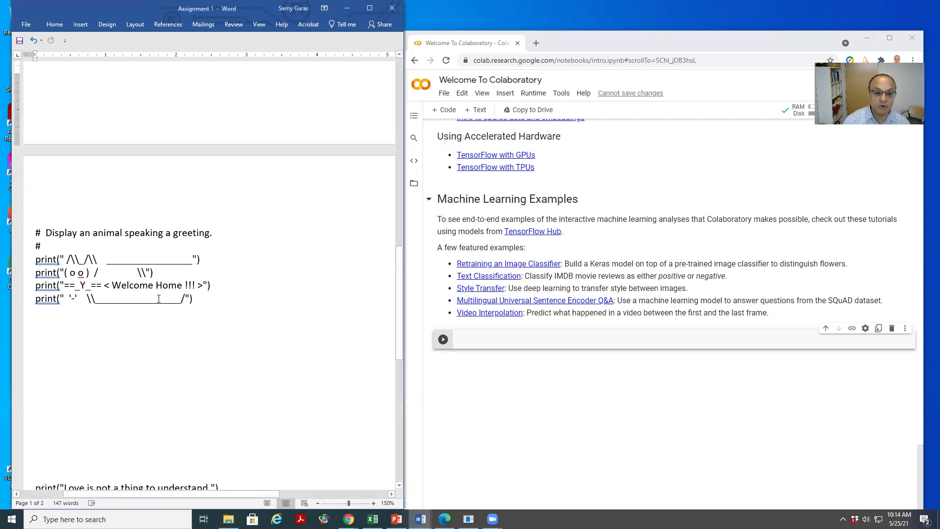
drag(35, 232, 216, 299)
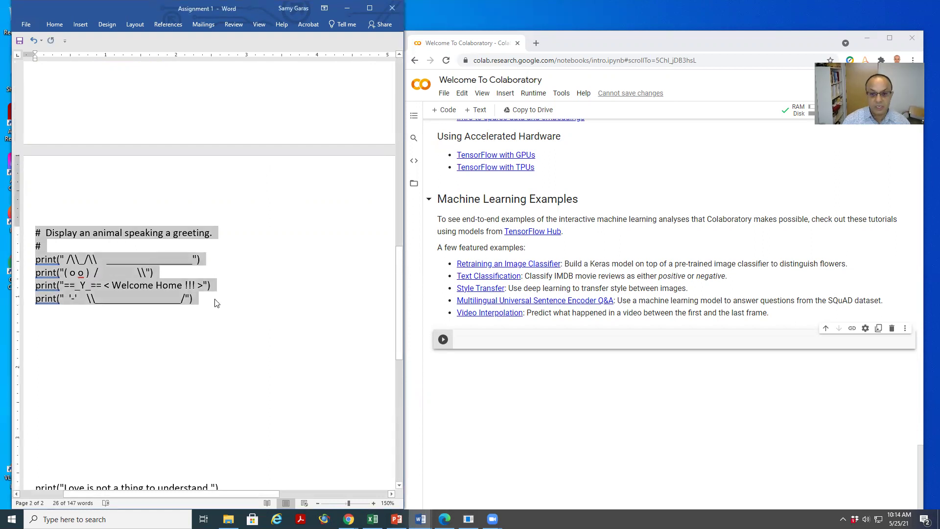
Step: Paste the animal-greeting code into the empty Colab cell and run it, printing 'Welcome Home !!!'
click(477, 339)
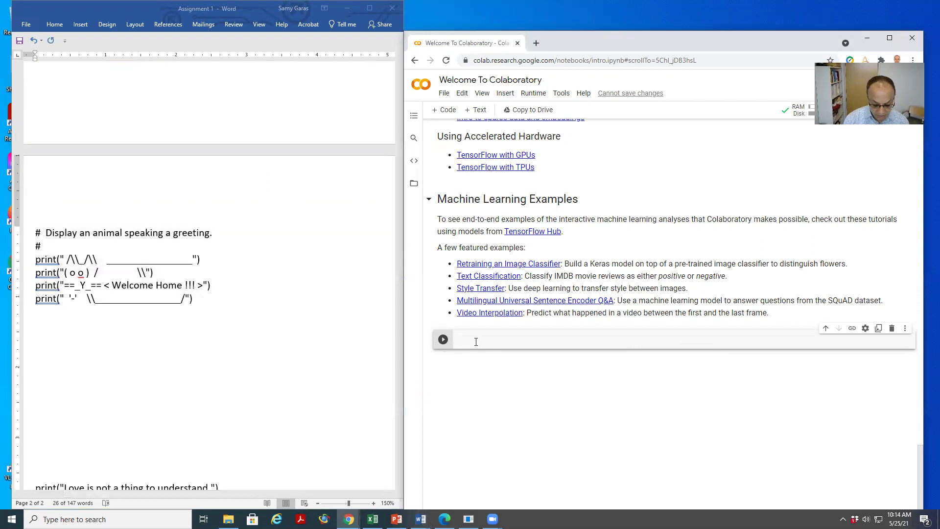
text(#  Display an animal speaking a greeting. # print(" /\\_/\\     ________________") print("( o o )  /                \\") print("==_Y_== < Welcome Home !!! >") print("  '-'    \\________________/"))
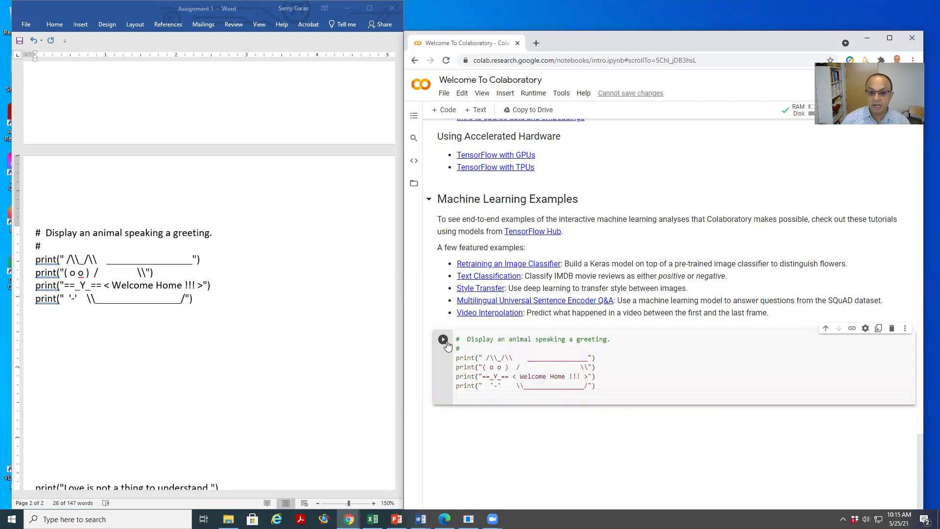
click(443, 339)
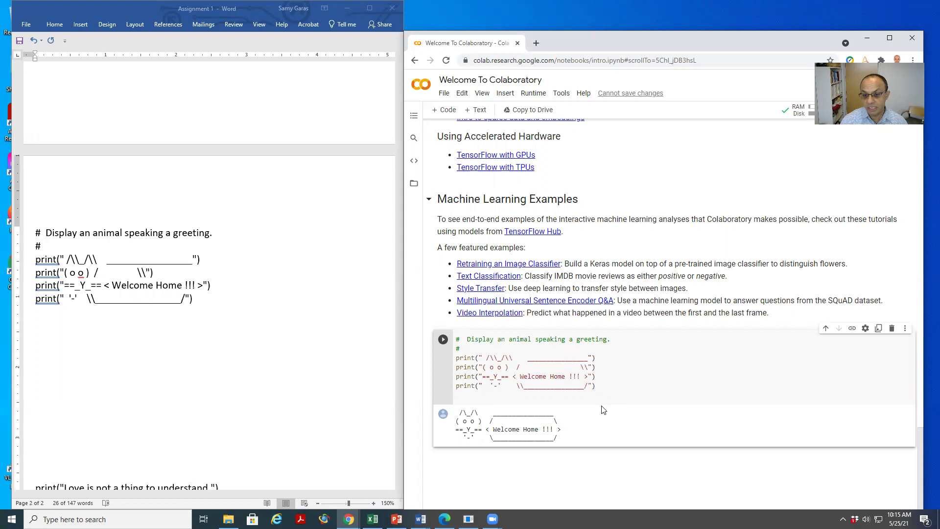
Step: Snip the Colab greeting cell with its ASCII-art output in Snipping Tool and copy it
key(super)
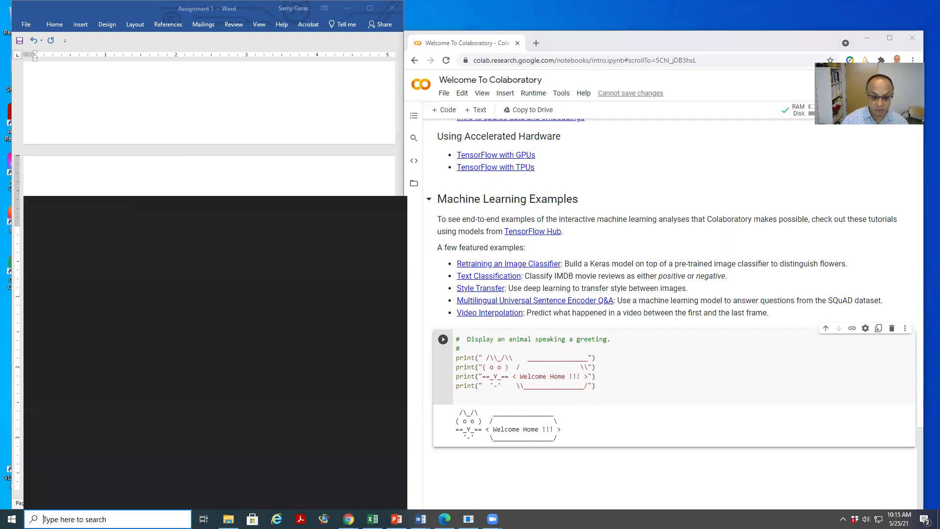
text(snip)
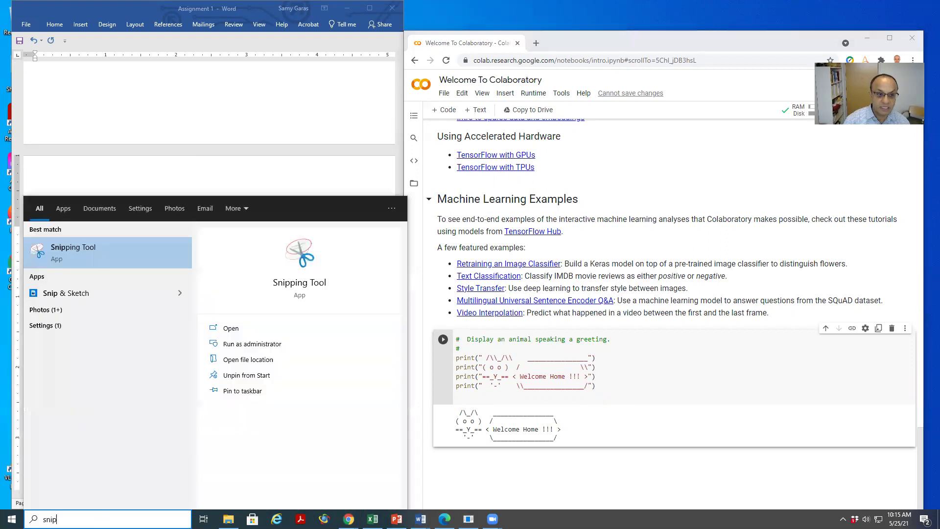
click(115, 264)
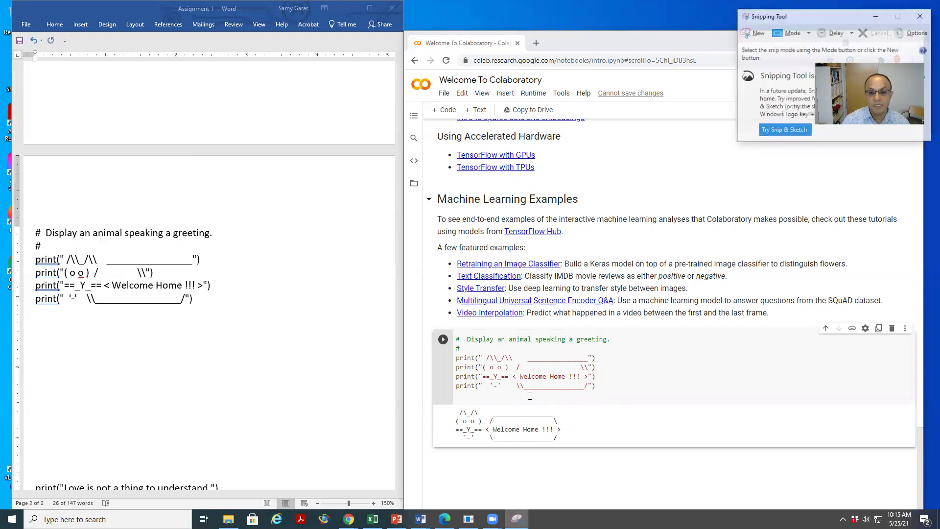
click(747, 33)
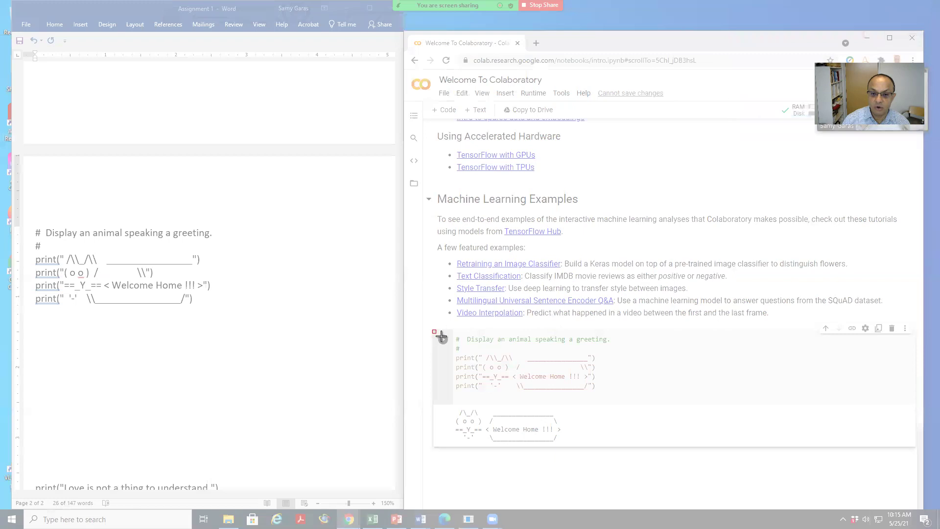
drag(433, 329, 623, 446)
click(409, 258)
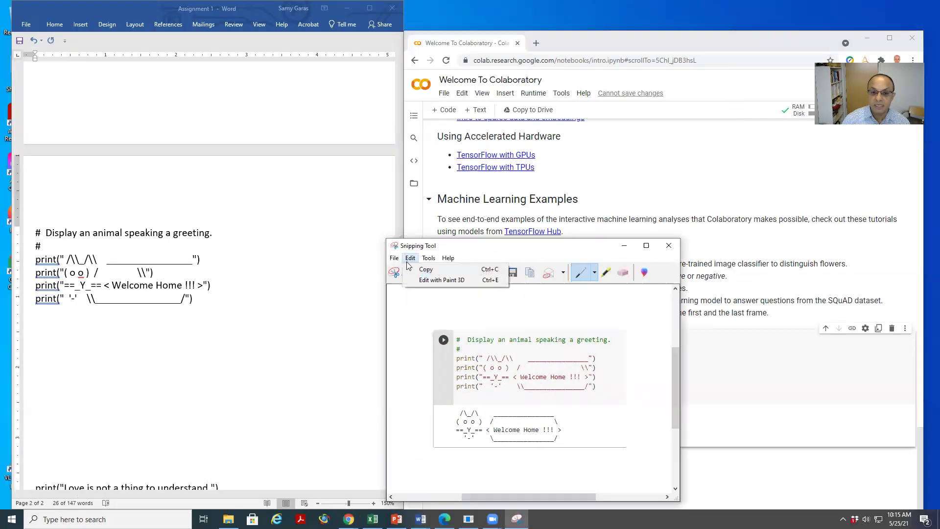
click(431, 271)
scroll(223, 227, up, 5)
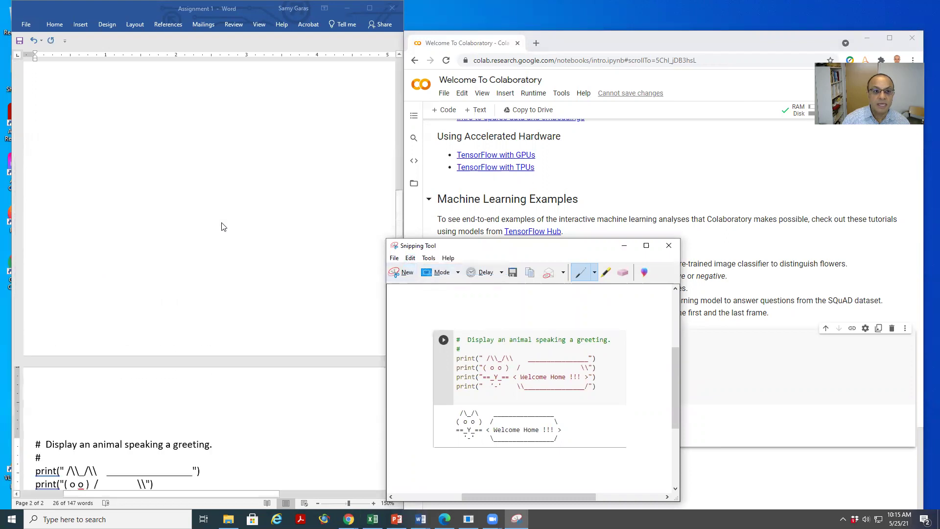
scroll(221, 227, up, 3)
scroll(116, 227, up, 2)
Step: Paste the greeting snapshot on a new line below the P1-9 heading
click(114, 225)
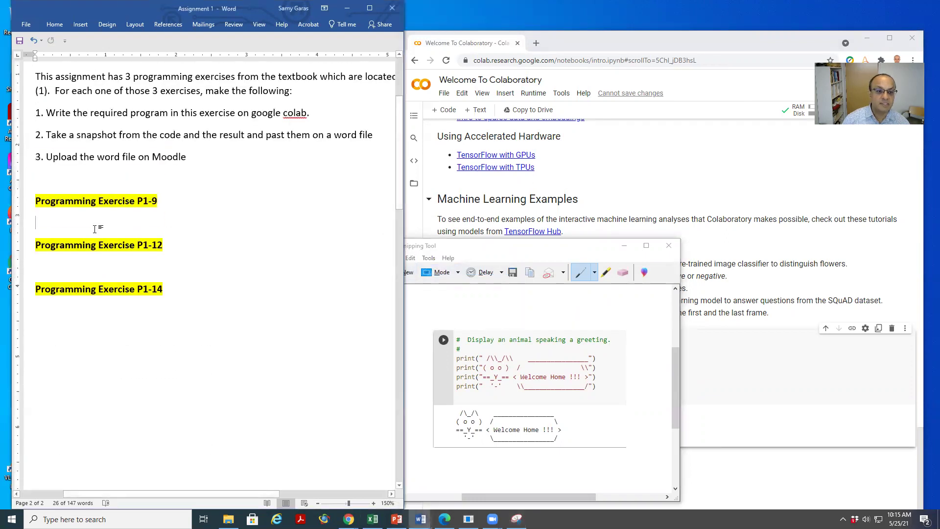
key(Return)
key(ctrl+v)
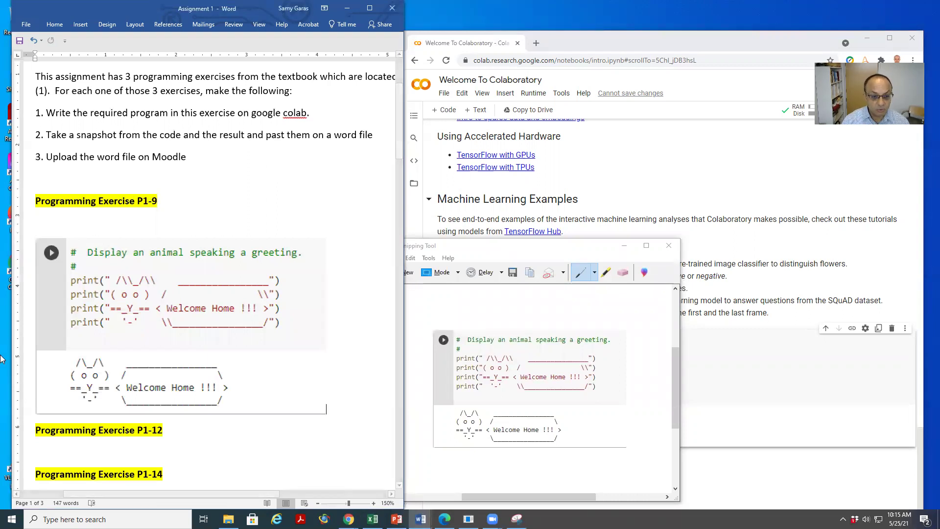
scroll(110, 294, down, 2)
scroll(125, 313, down, 3)
scroll(124, 313, down, 2)
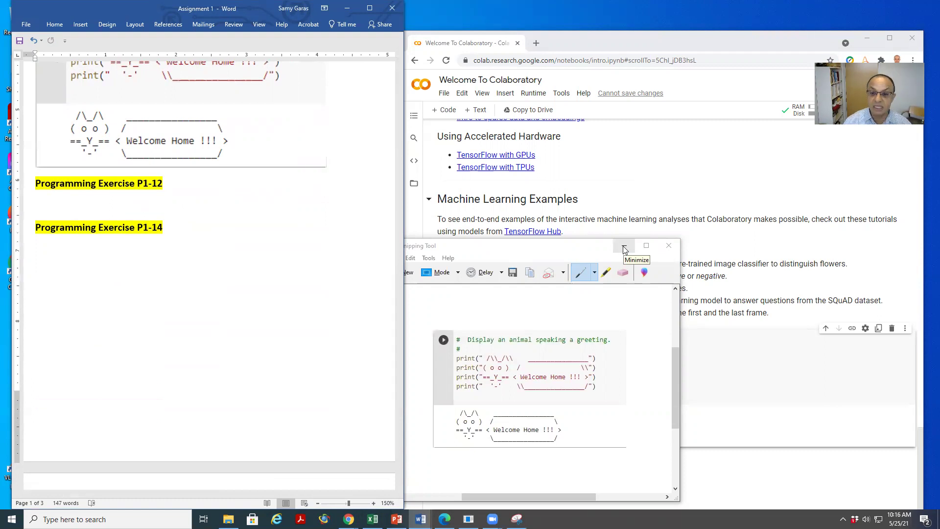
Step: Close Snipping Tool without saving, then select the six Love poem print lines and the Colab cell code
click(669, 245)
click(572, 381)
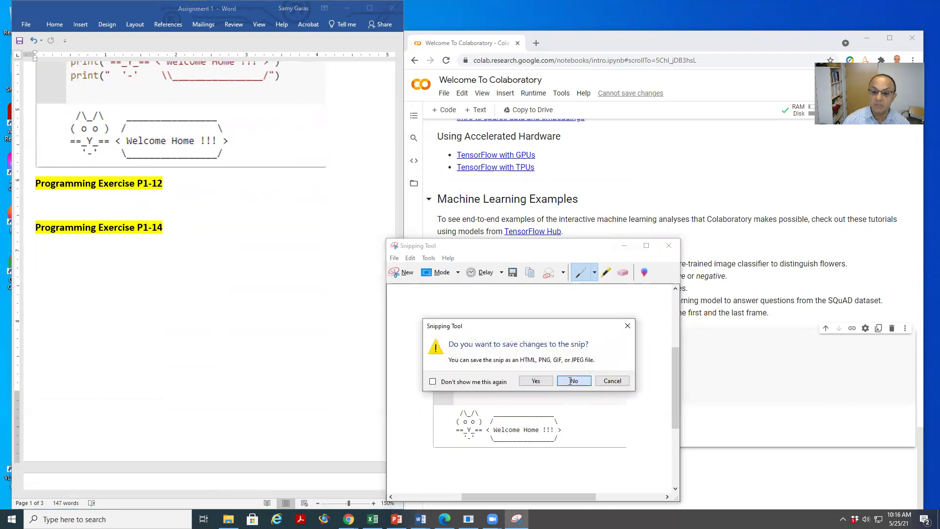
scroll(236, 367, down, 3)
scroll(235, 366, down, 3)
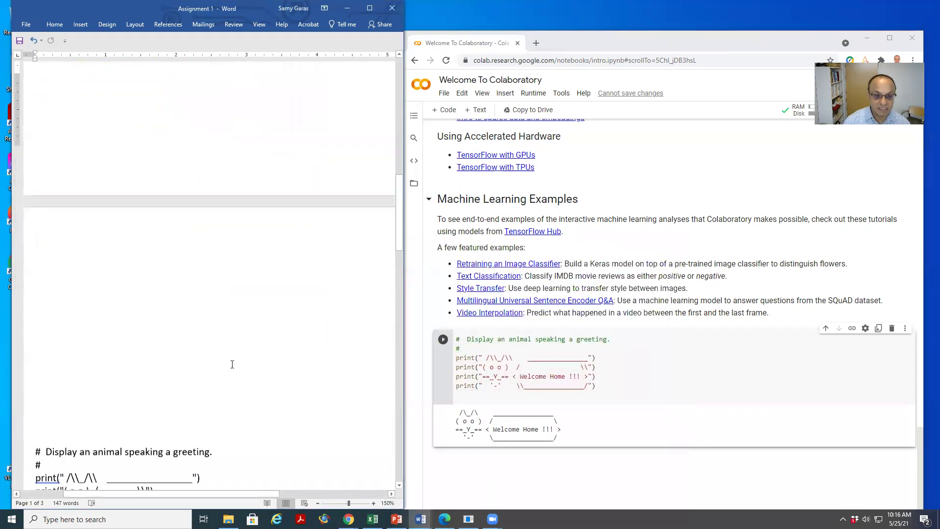
scroll(234, 363, down, 3)
scroll(230, 358, down, 3)
scroll(230, 358, down, 3)
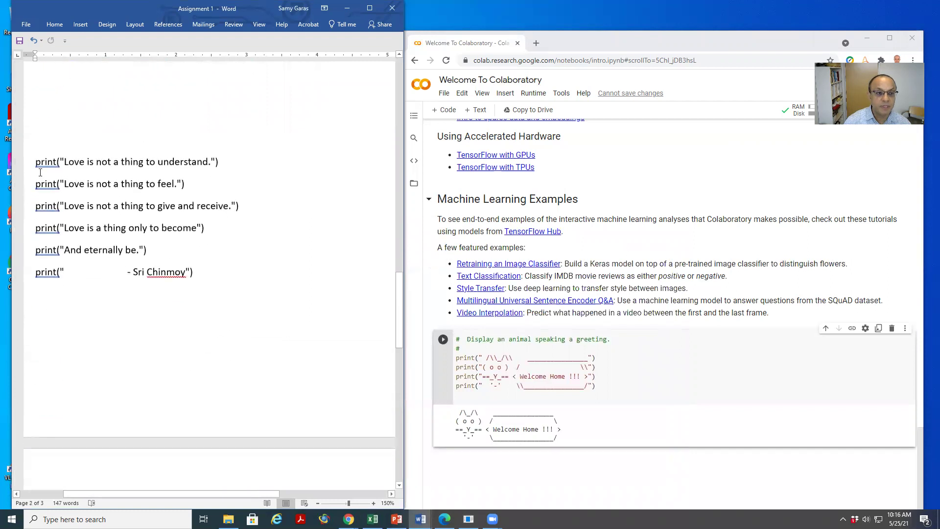
drag(37, 161, 243, 275)
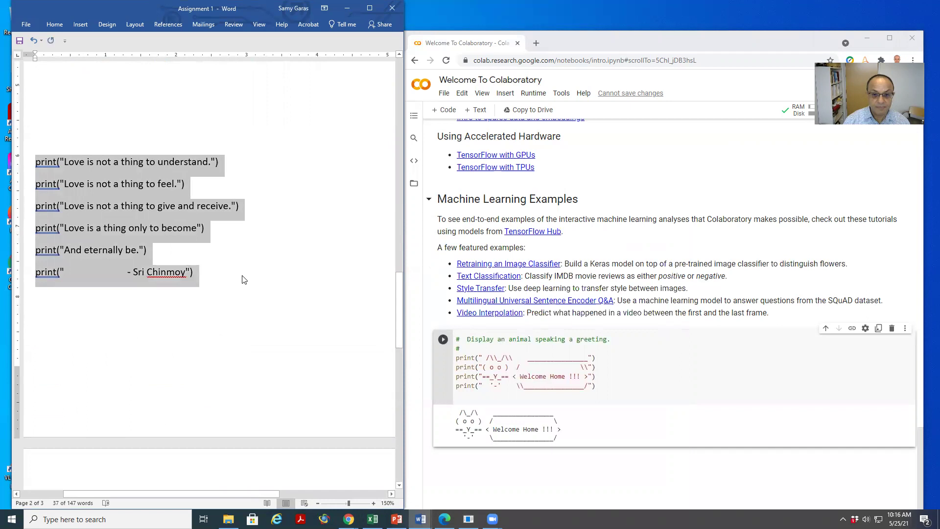
drag(596, 386, 445, 335)
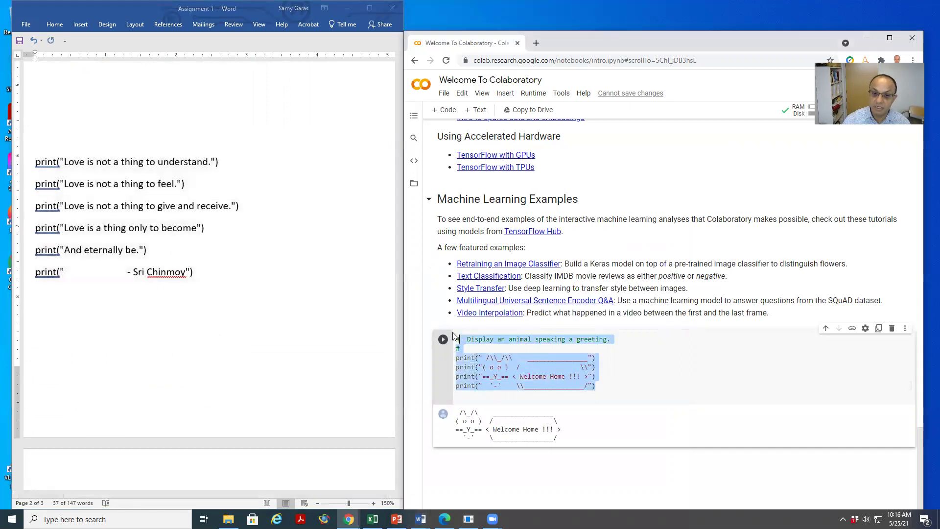
Step: Replace the Colab cell code with the poem lines and run it, printing the Sri Chinmoy poem
key(ctrl+v)
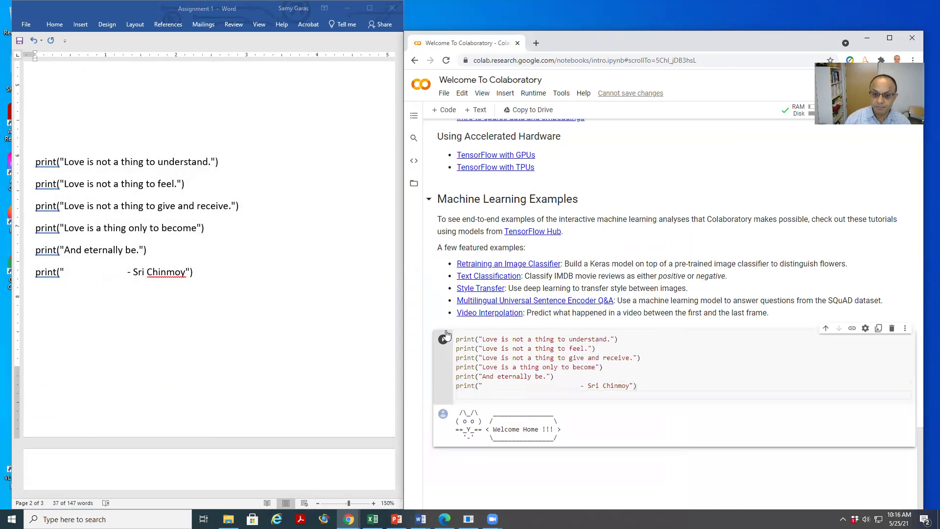
click(444, 338)
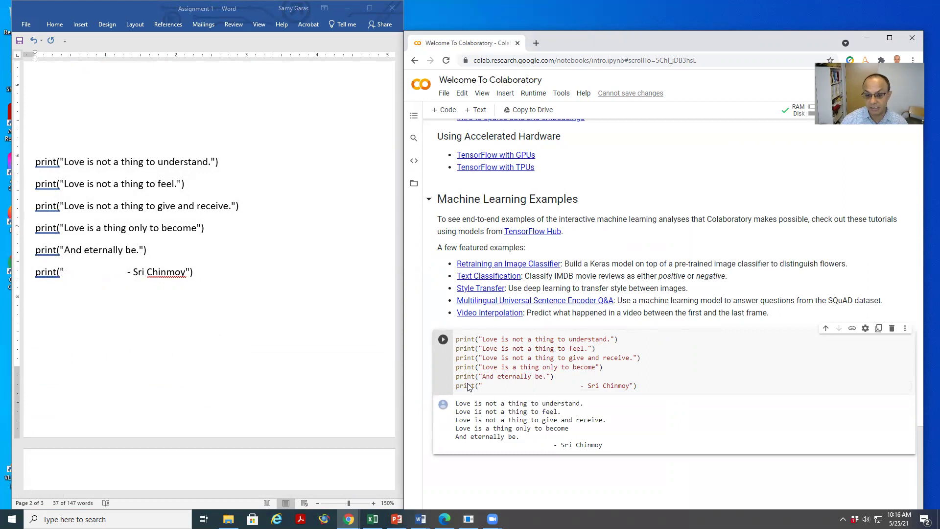
click(147, 520)
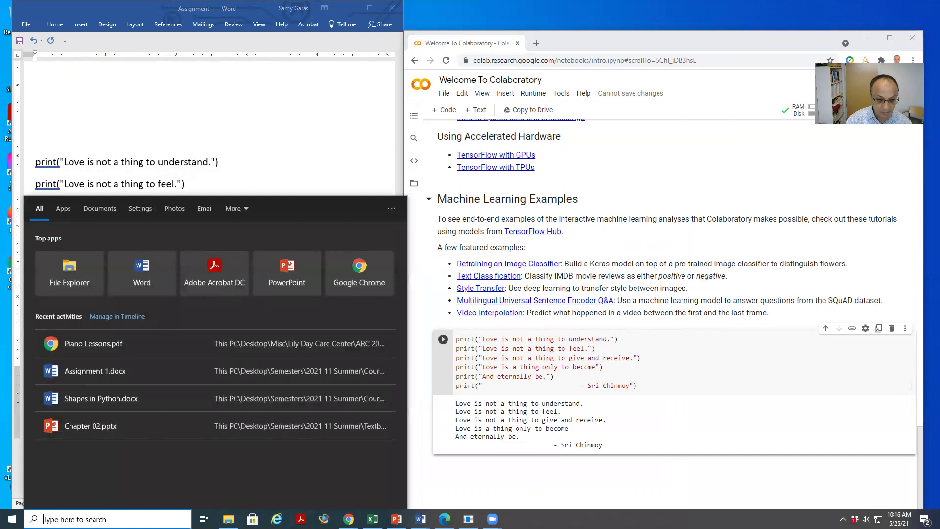
text(sni)
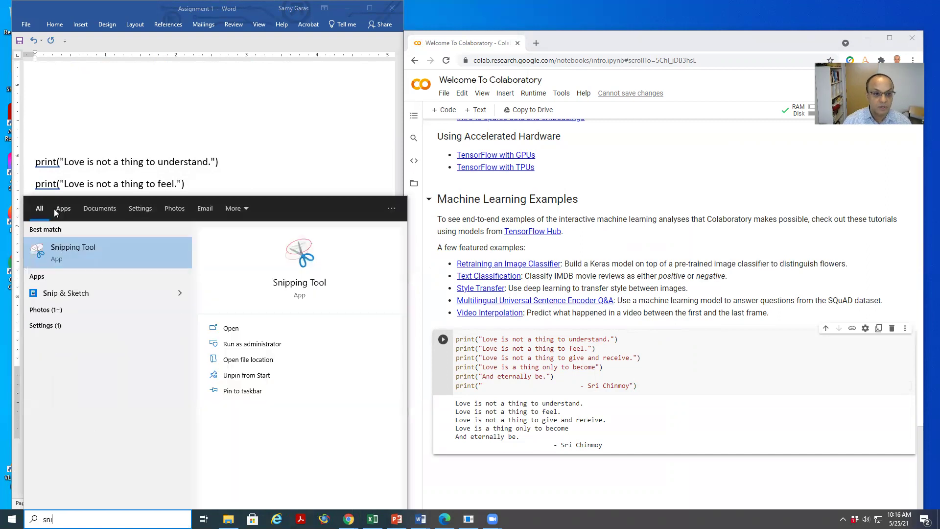
Step: Snip the Colab cell with the Love poem code and output, and copy the snapshot
click(77, 261)
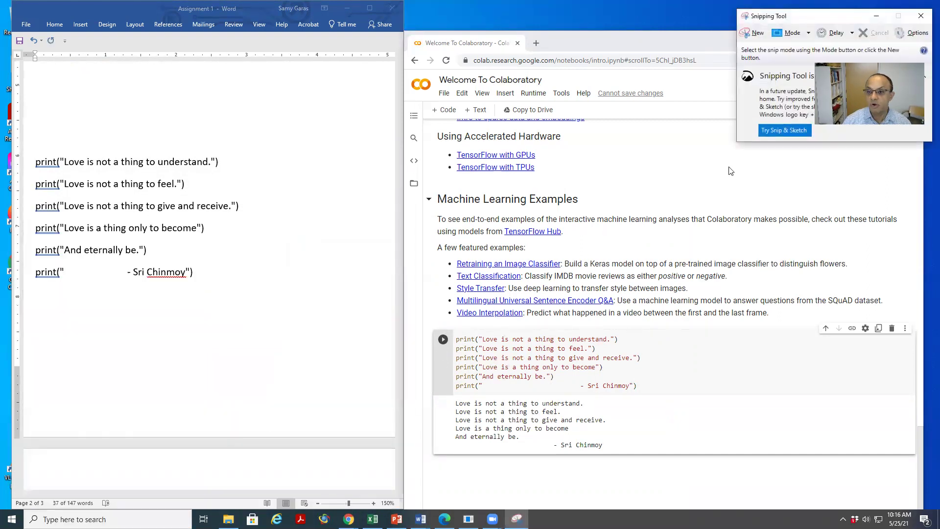
click(747, 33)
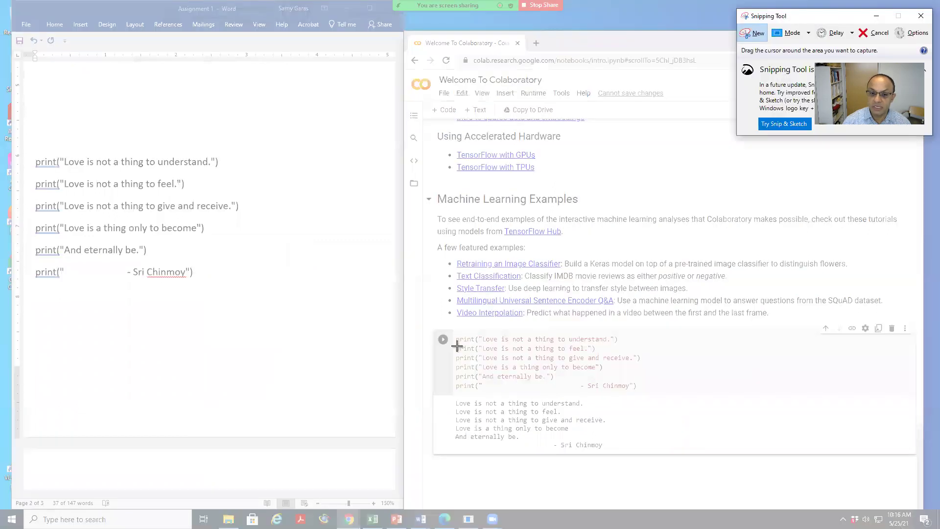
drag(434, 329, 660, 455)
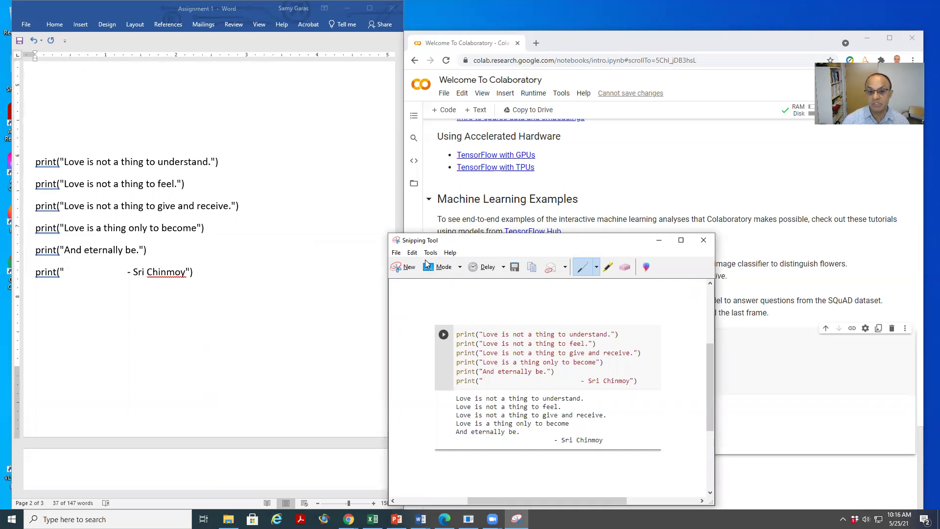
click(412, 253)
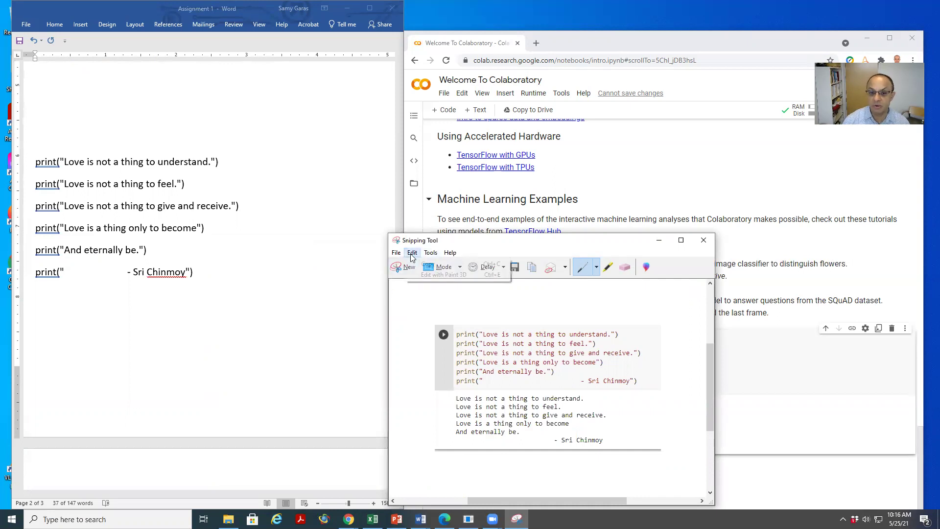
click(423, 265)
scroll(126, 225, up, 4)
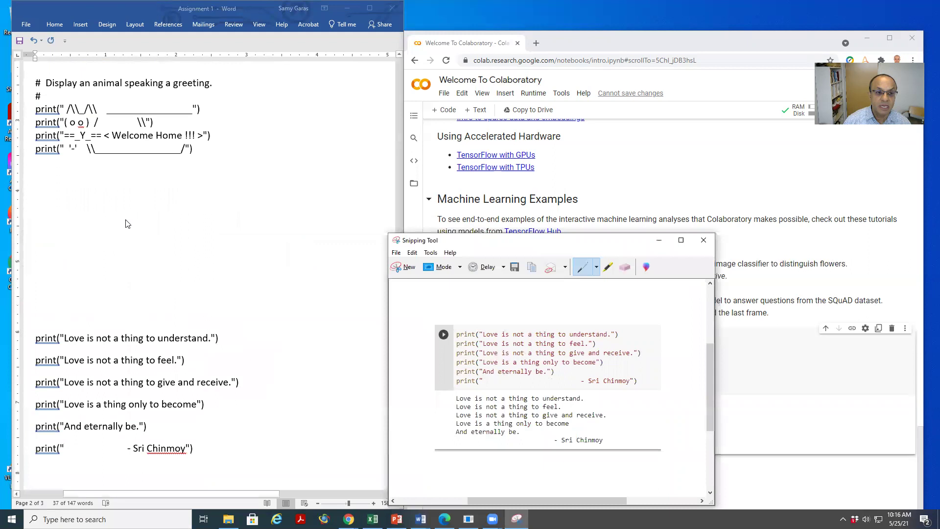
scroll(127, 224, up, 7)
scroll(118, 228, up, 3)
scroll(107, 234, up, 5)
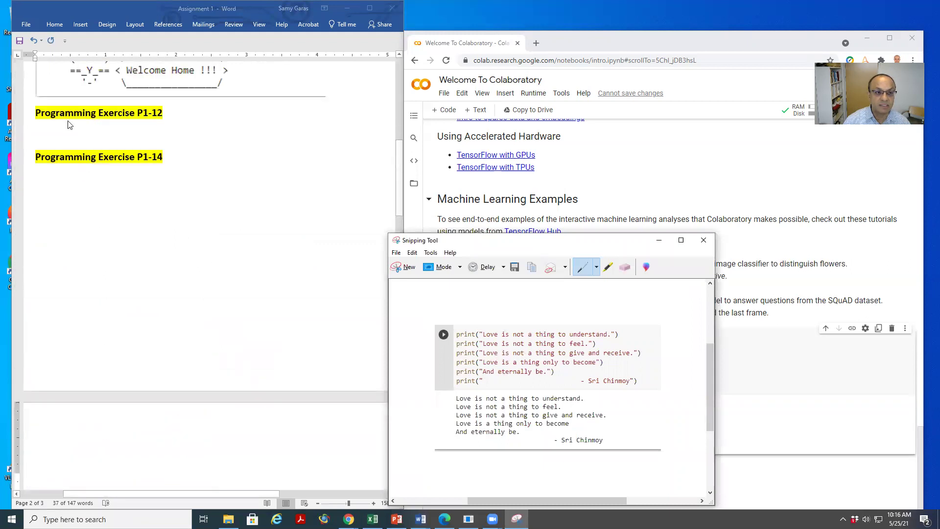
Step: Paste the poem snapshot onto the blank line under Programming Exercise P1-12
click(63, 133)
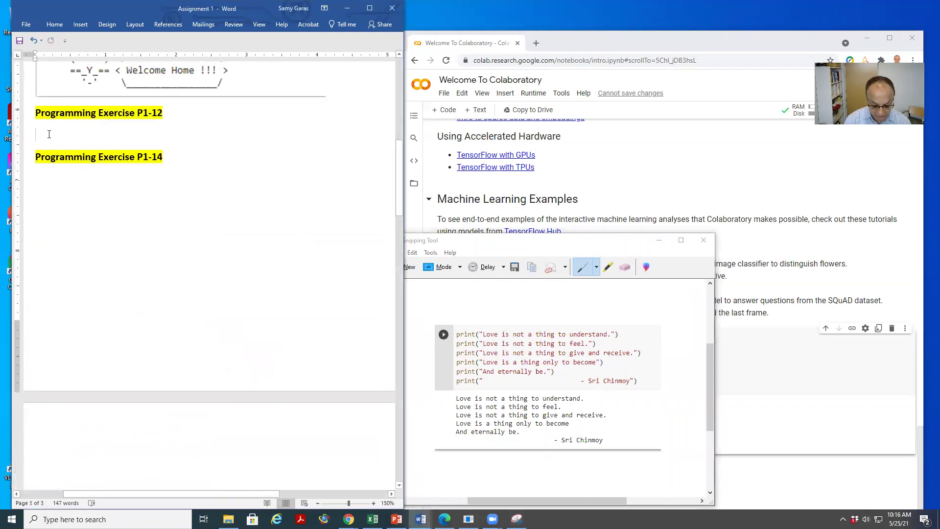
key(ctrl+v)
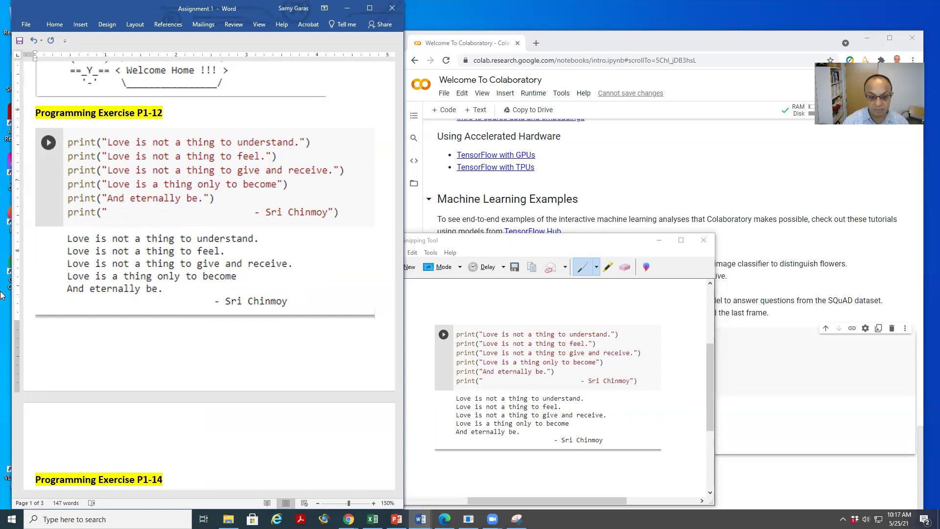
scroll(168, 388, down, 2)
scroll(168, 389, down, 1)
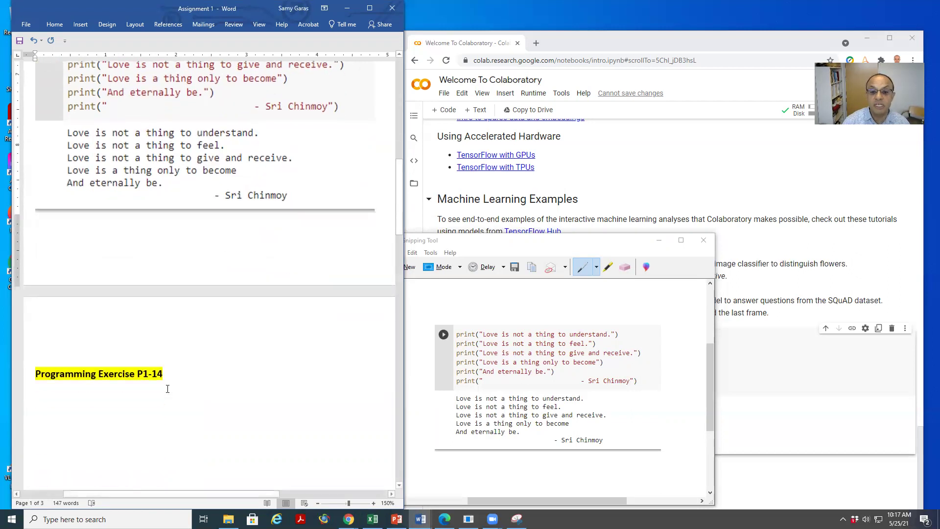
scroll(168, 389, down, 2)
scroll(168, 387, down, 4)
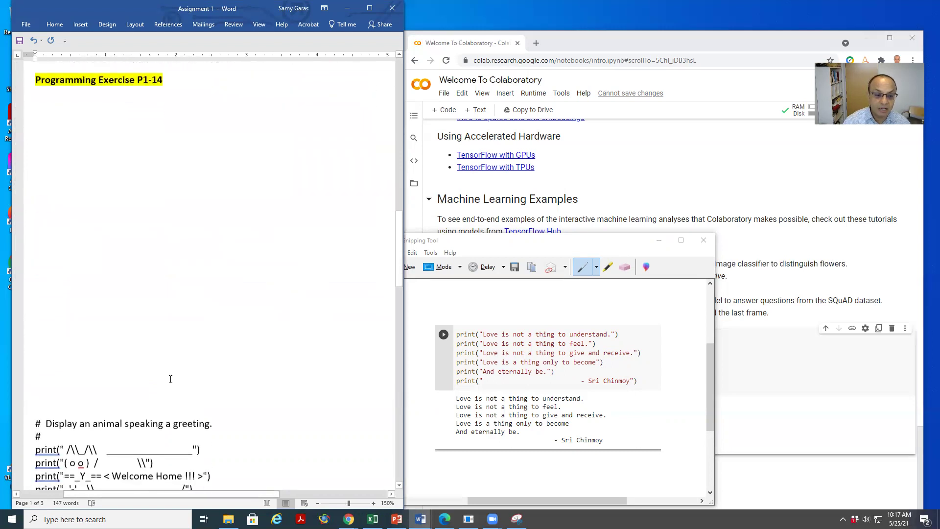
scroll(168, 386, down, 1)
scroll(167, 382, down, 3)
scroll(170, 373, down, 3)
scroll(169, 373, down, 4)
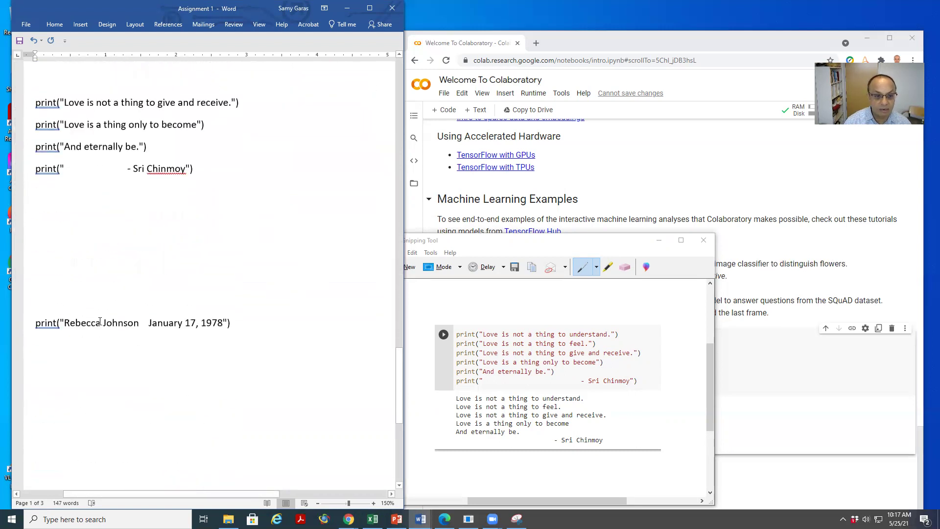
mouse_move(34, 324)
mouse_down()
mouse_move(174, 332)
mouse_move(232, 321)
mouse_up()
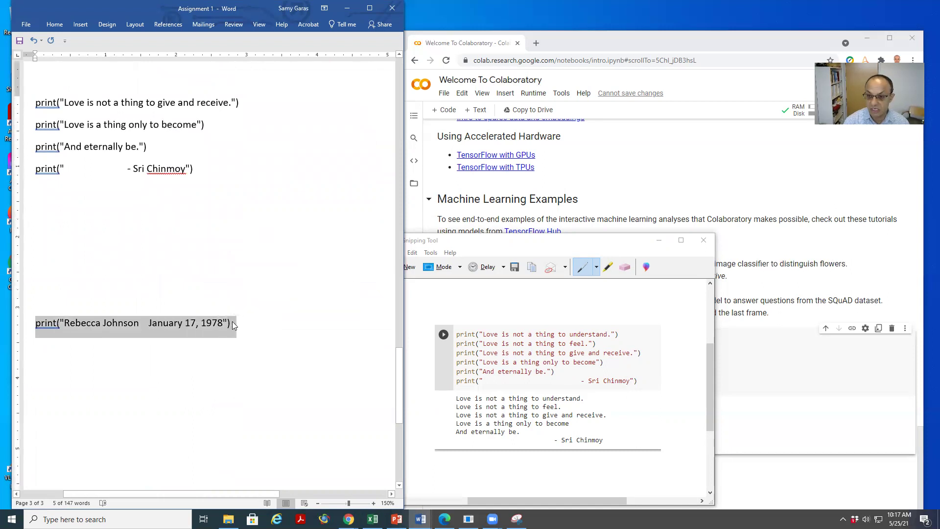
Step: Swap the Colab cell's poem code for the Rebecca Johnson print line and run it
click(804, 405)
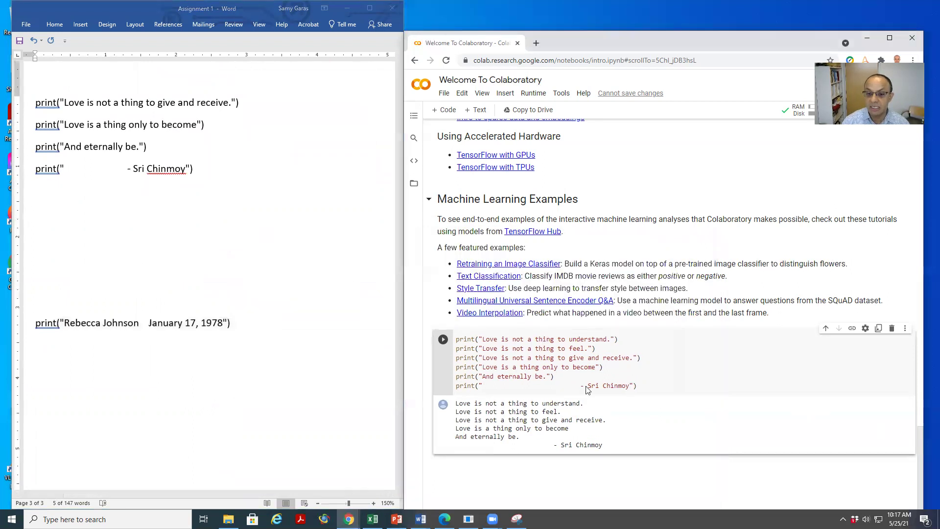
click(643, 390)
drag(464, 377, 445, 337)
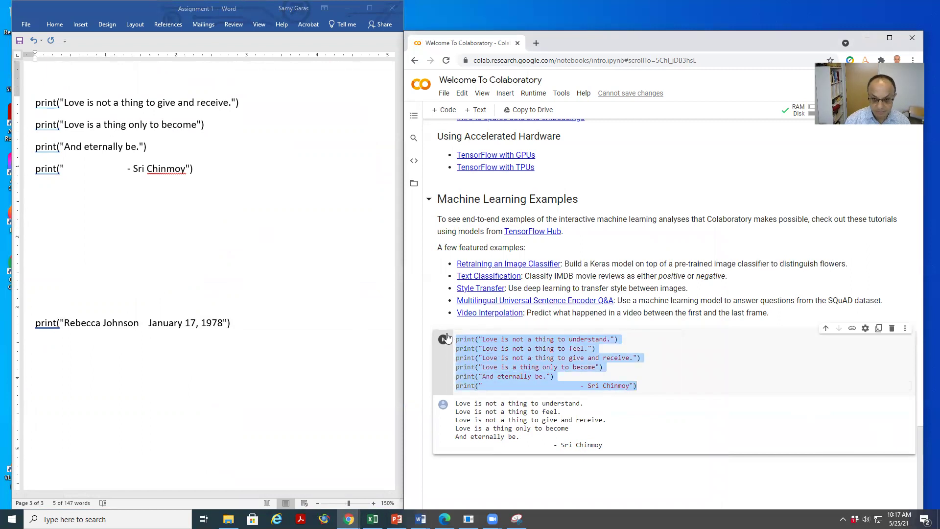
key(ctrl+v)
click(444, 340)
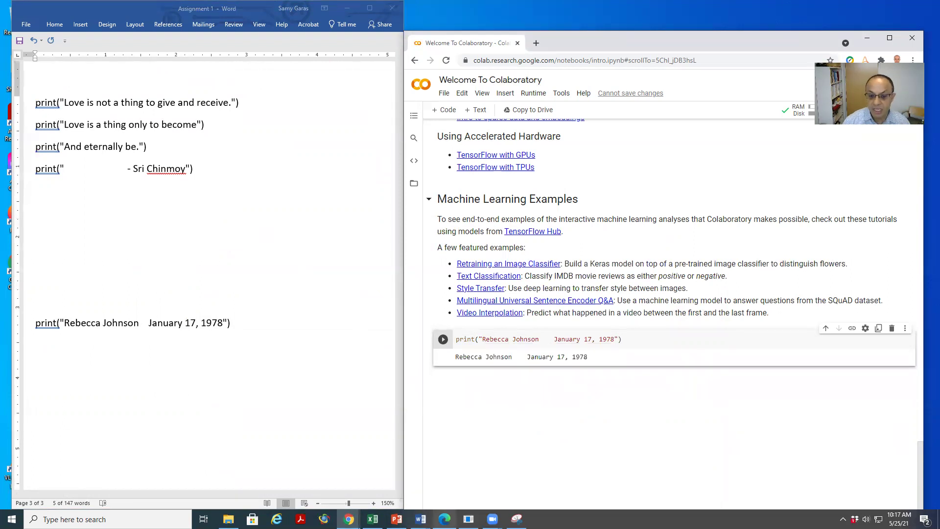
click(516, 518)
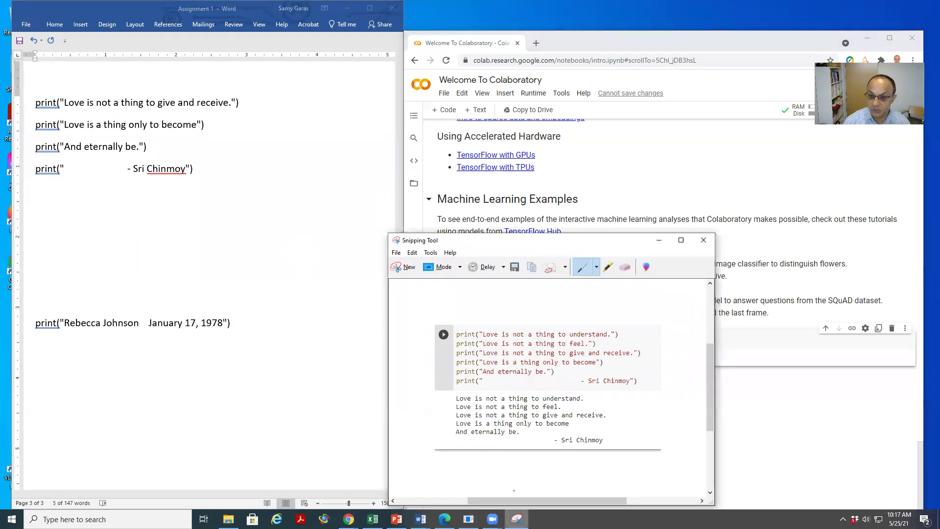
click(405, 266)
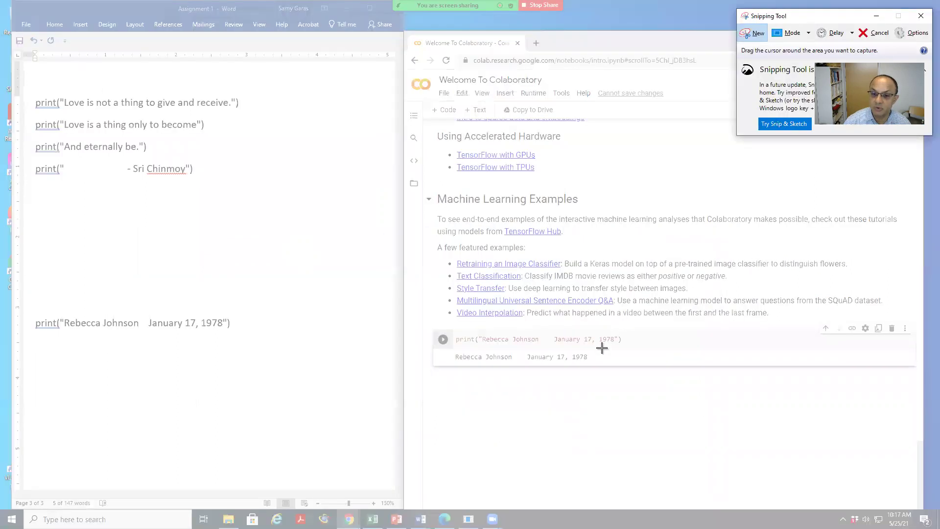
drag(433, 330, 626, 366)
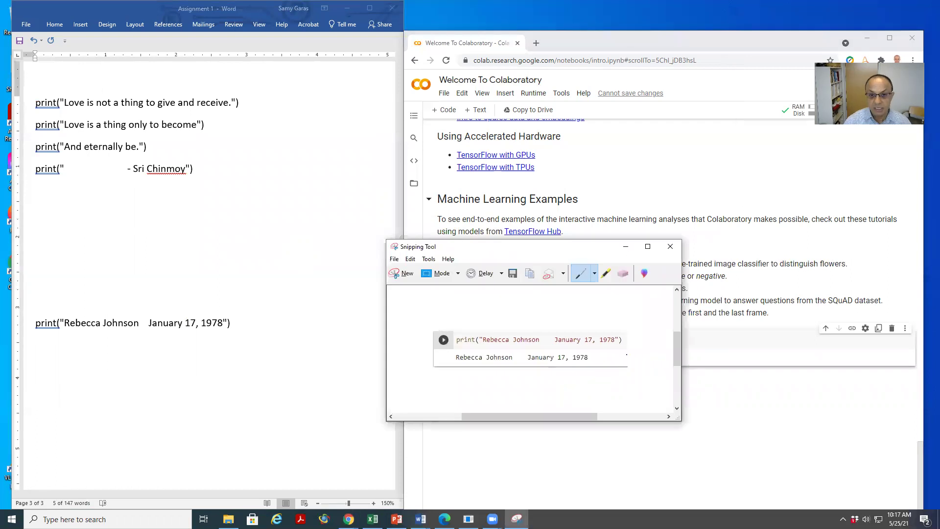
click(410, 259)
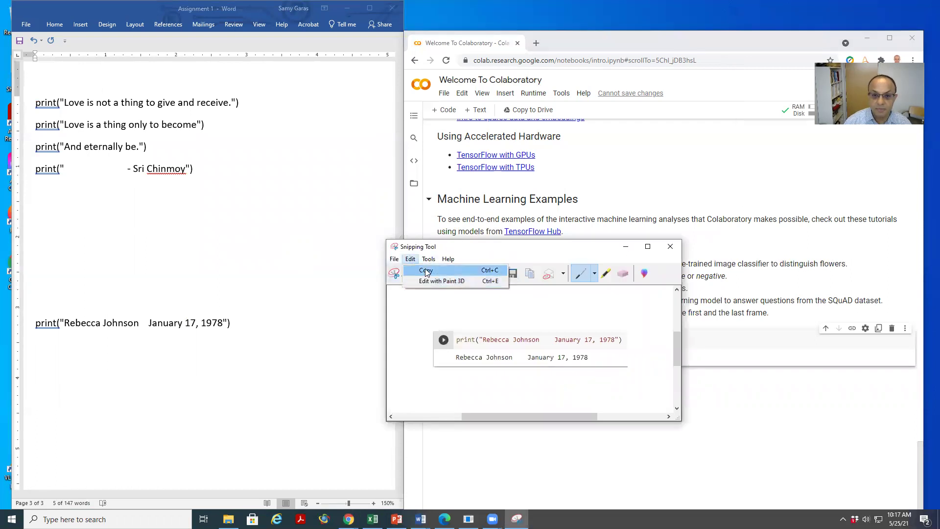
click(426, 271)
scroll(295, 238, up, 4)
scroll(295, 237, up, 4)
scroll(295, 237, up, 2)
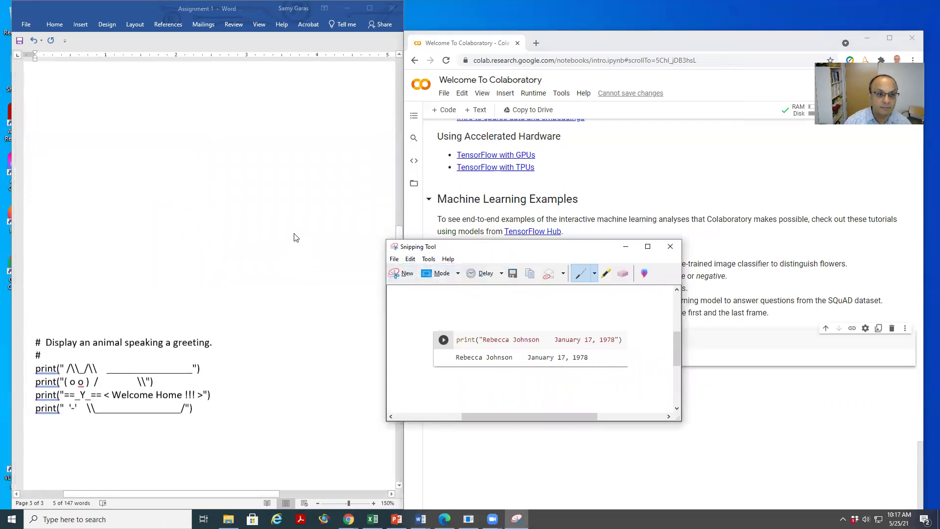
scroll(295, 237, up, 5)
Step: Paste the Rebecca Johnson name-and-date code snapshot below the Programming Exercise P1-14 heading
click(47, 300)
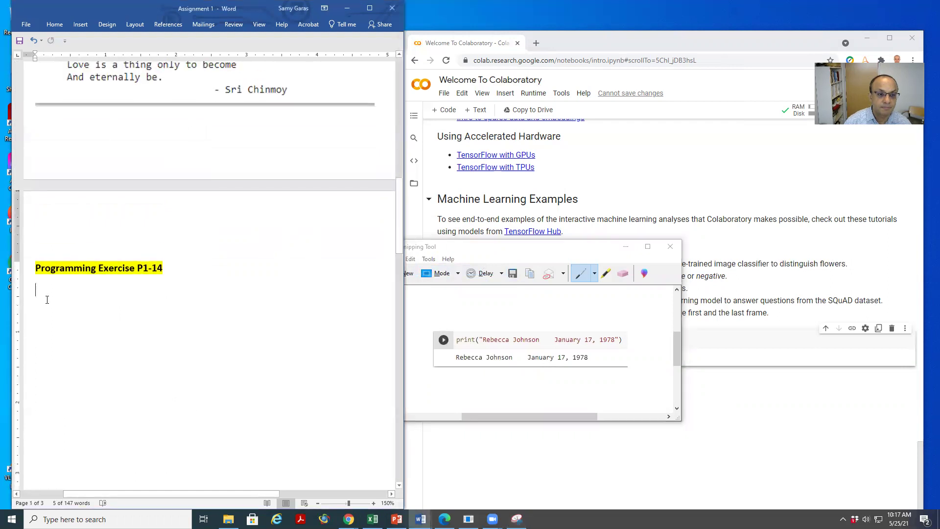
key(ctrl+v)
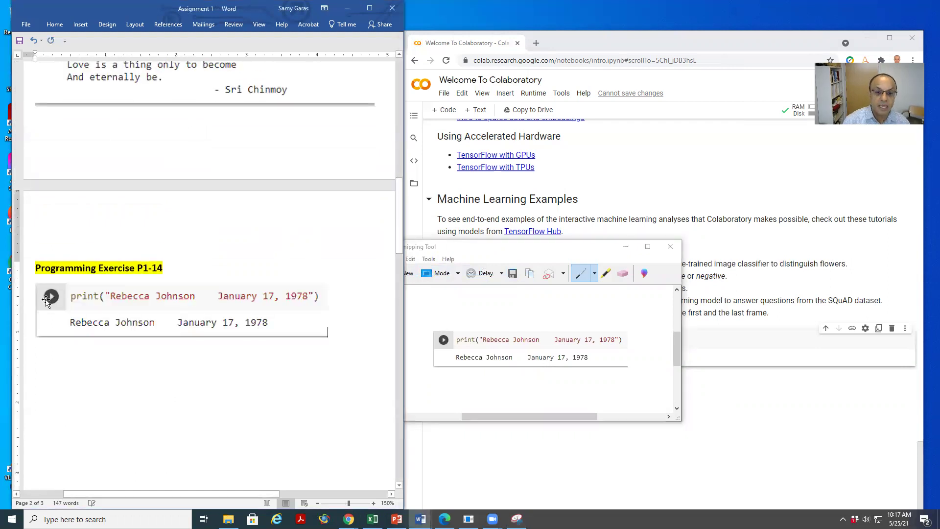
scroll(325, 326, up, 3)
scroll(325, 326, up, 3)
scroll(333, 326, up, 3)
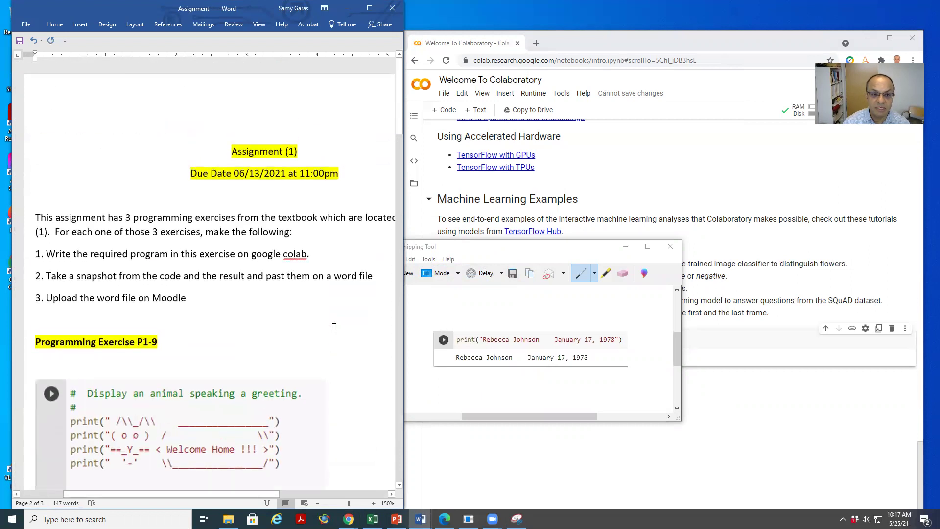